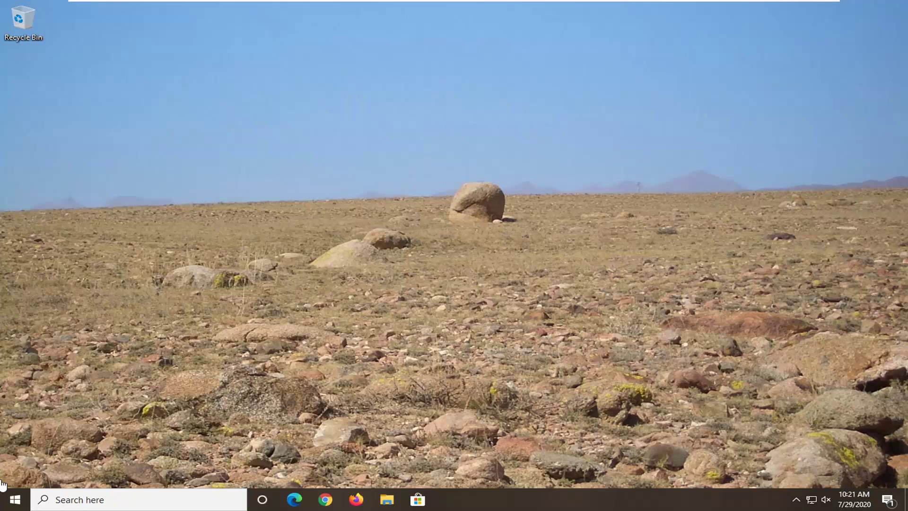
- Search Start for 'troubleshoot' and open the Troubleshoot settings page
left_click(16, 499)
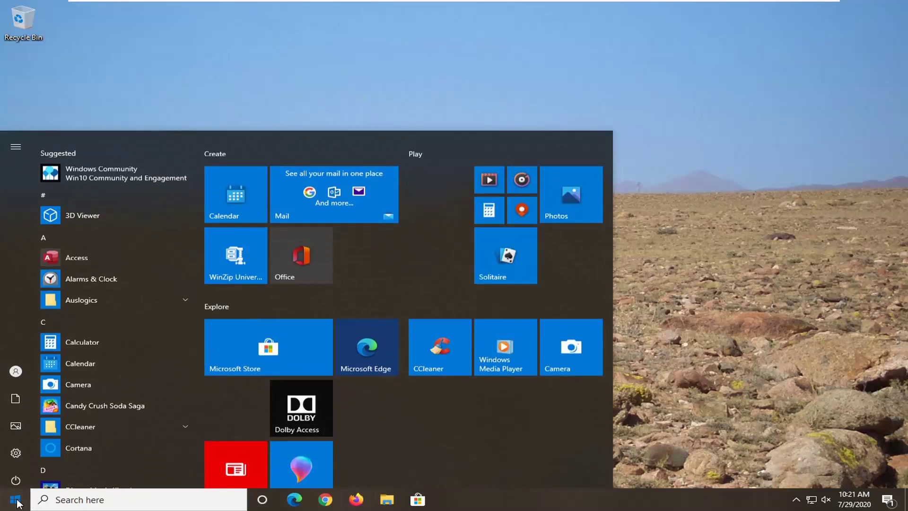
type("t")
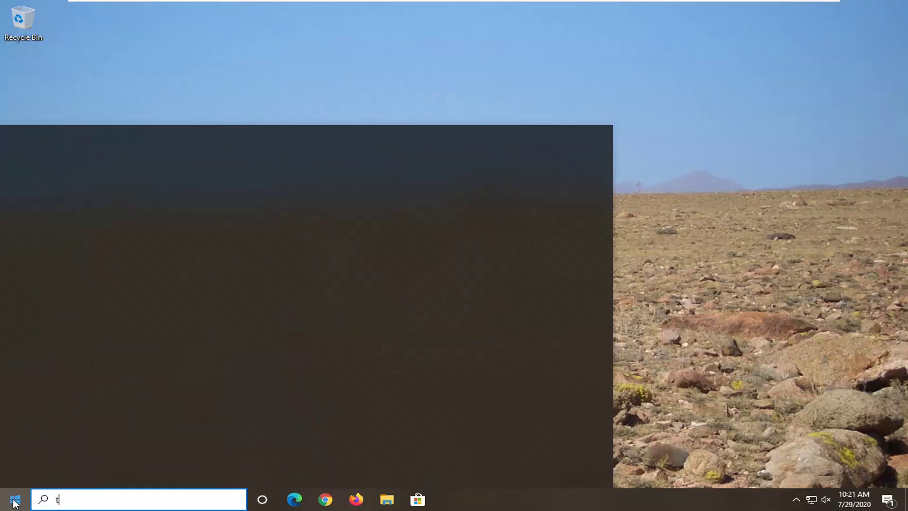
type("roubles")
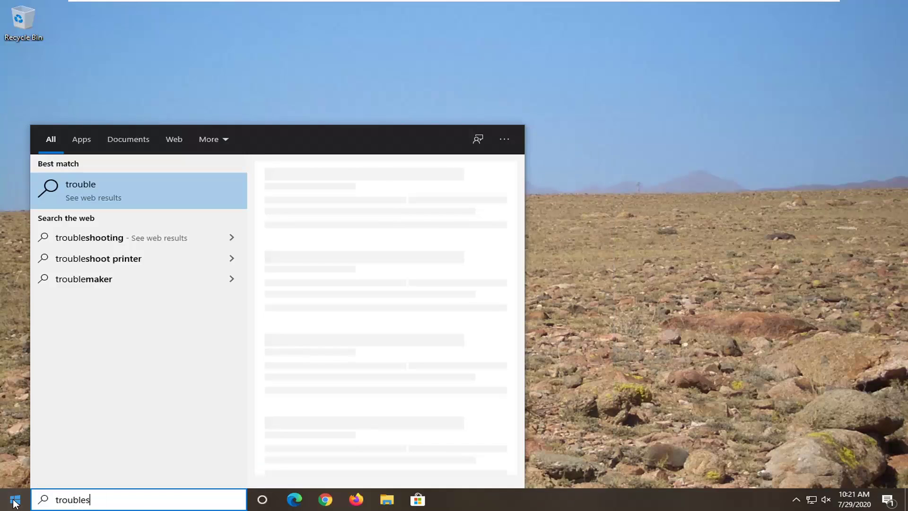
type("hoot")
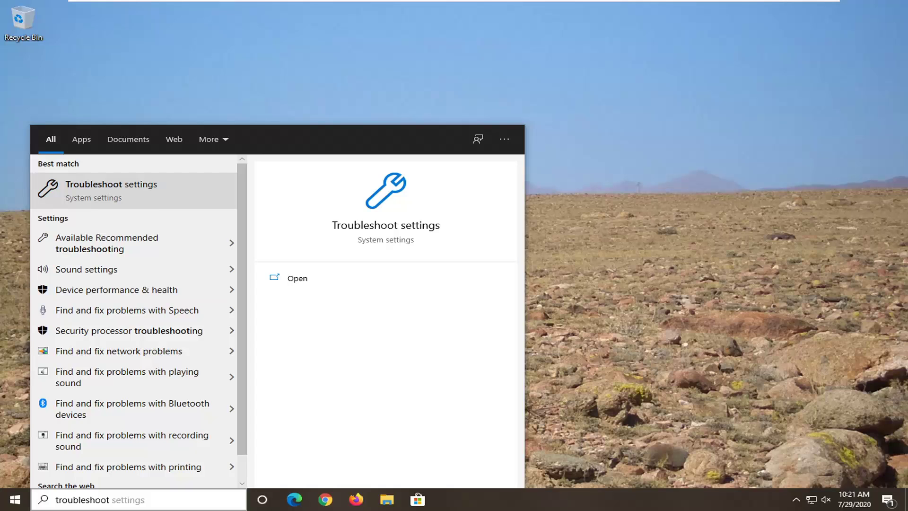
key("Return")
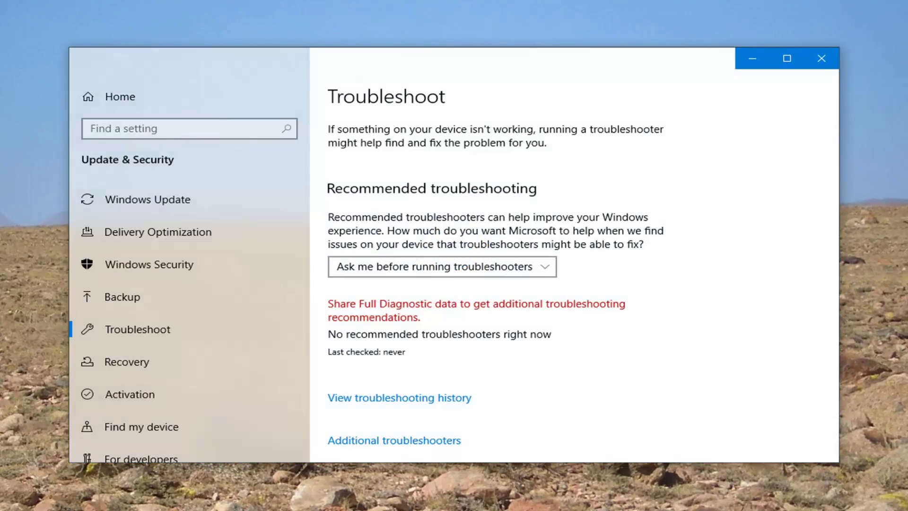
- Open Additional troubleshooters and expand the Windows Update entry to show its Run button
scroll(799, 256, "down", 2)
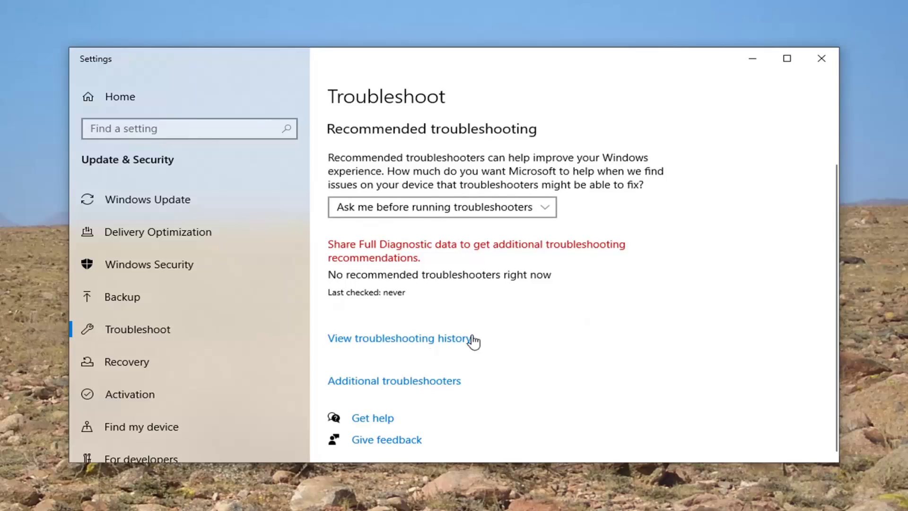
left_click(393, 382)
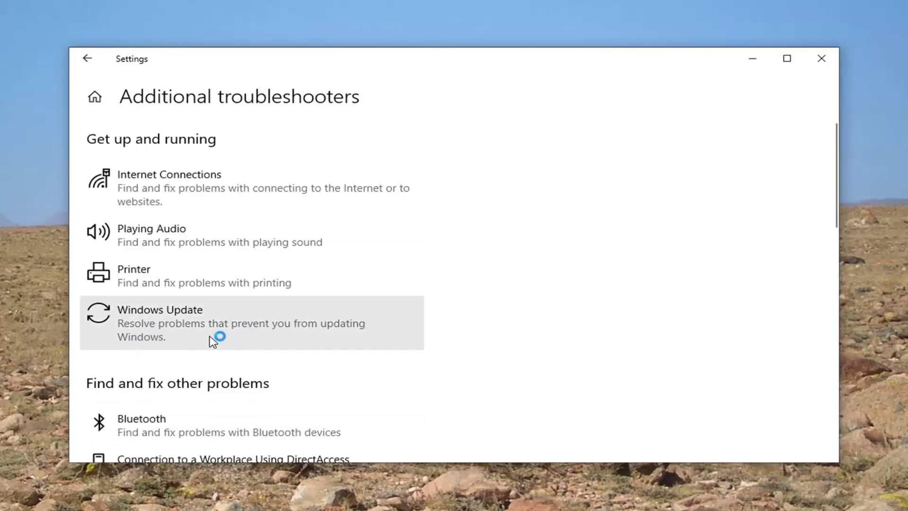
left_click(170, 334)
scroll(174, 335, "down", 1)
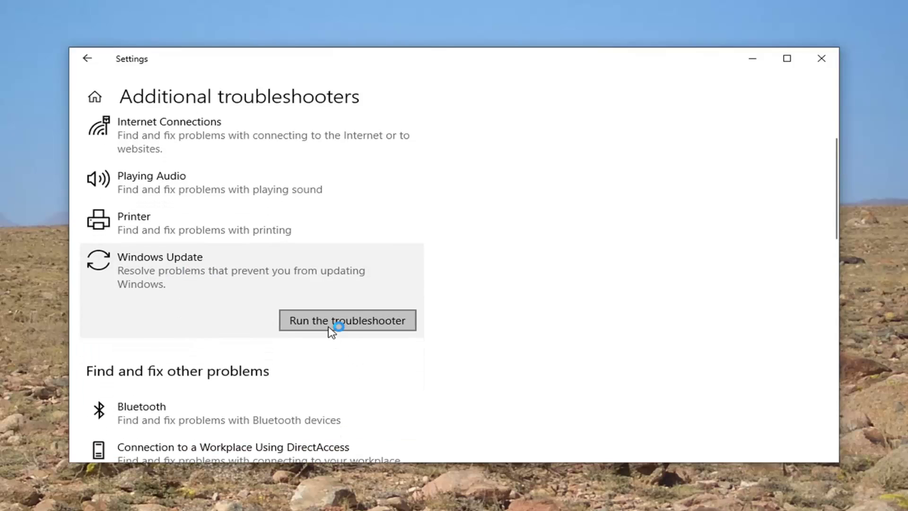
- Run the Windows Update troubleshooter until it fixes the missing or corrupt service registration
left_click(364, 325)
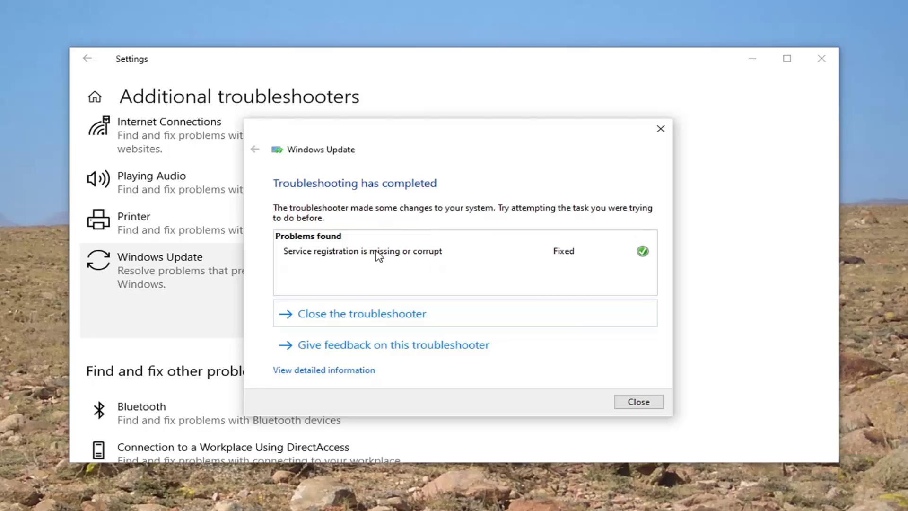
- Close the finished Windows Update troubleshooter and then the Settings window
left_click(640, 402)
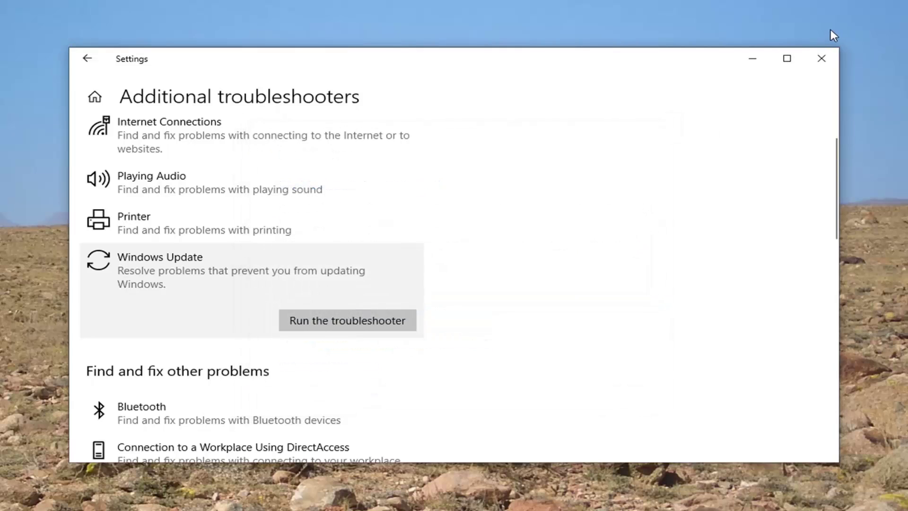
left_click(819, 66)
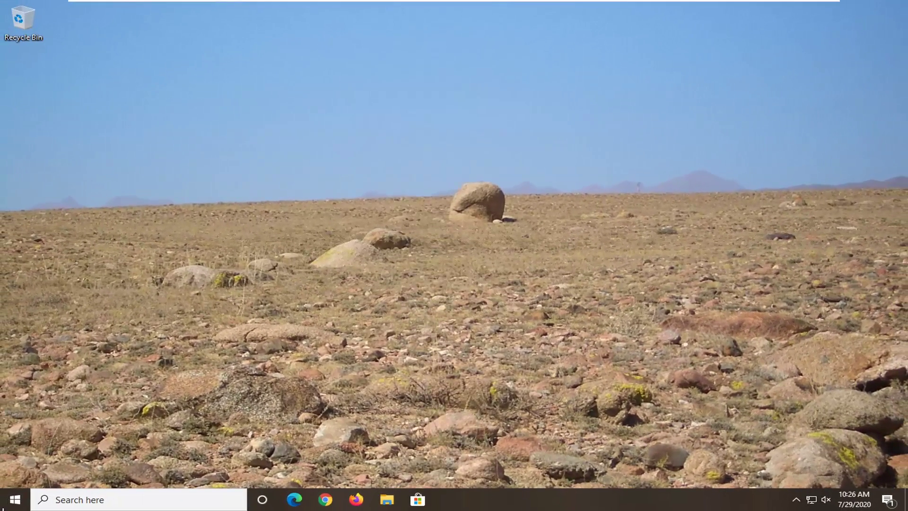
- Search Windows for 'device manager' and open Device Manager from the results
left_click(13, 504)
type("ser")
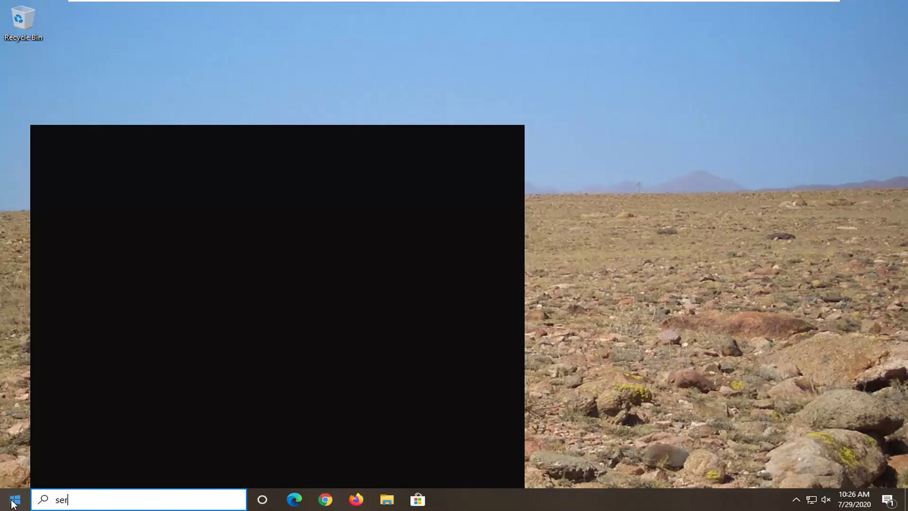
type("dev")
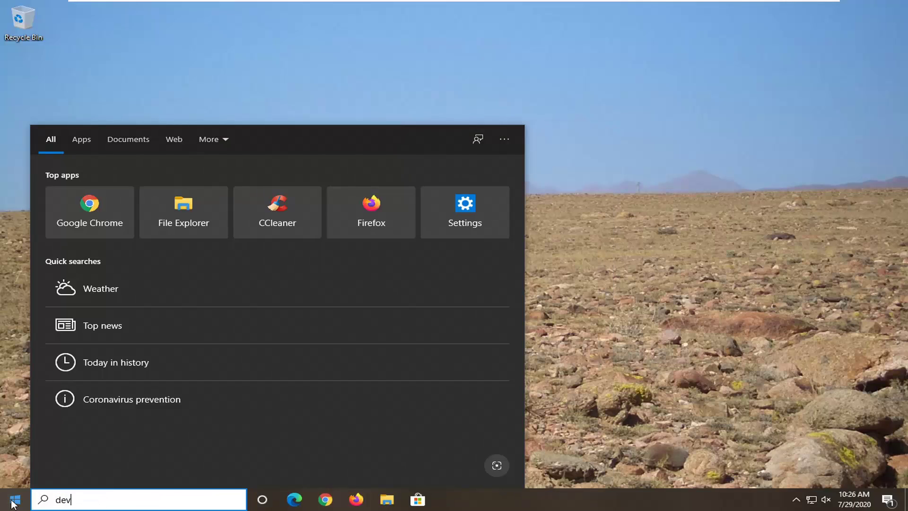
type("ice manager")
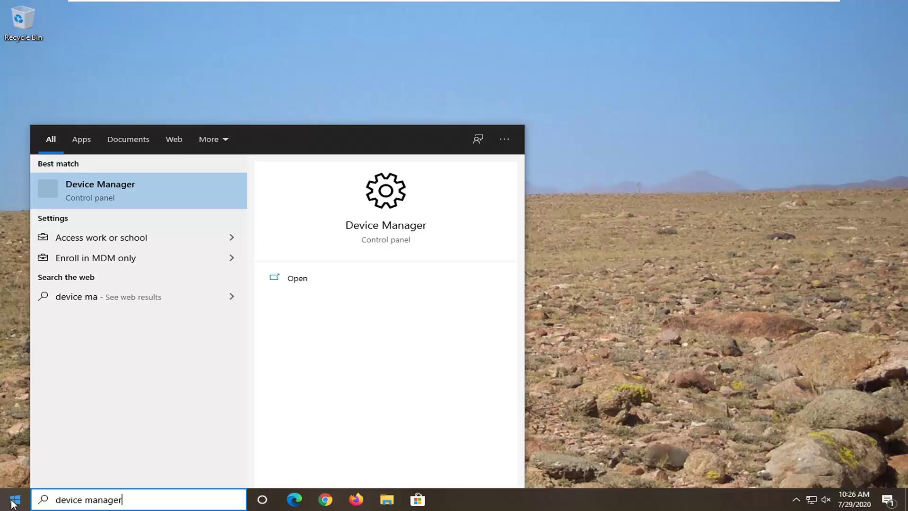
left_click(96, 194)
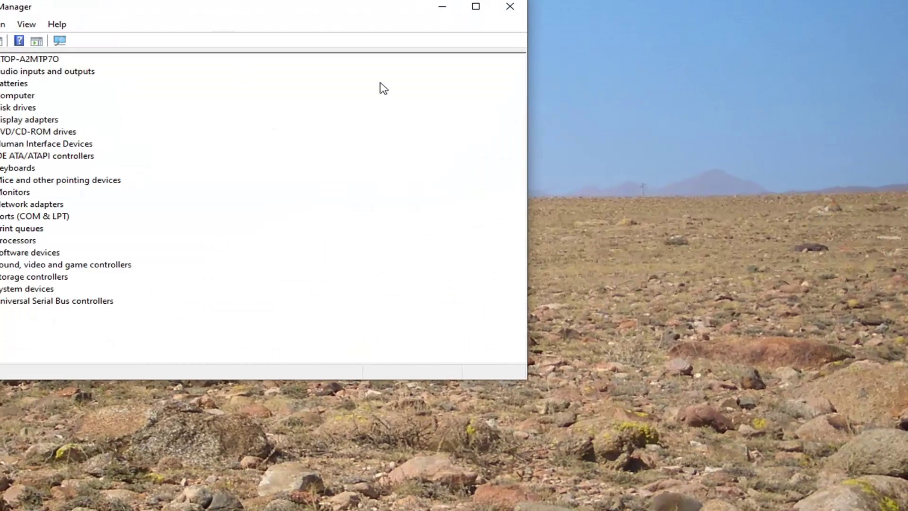
- Expand Network adapters and open the context menu for the Intel(R) 82574L Gigabit Network Connection
left_click_drag(280, 14, 504, 55)
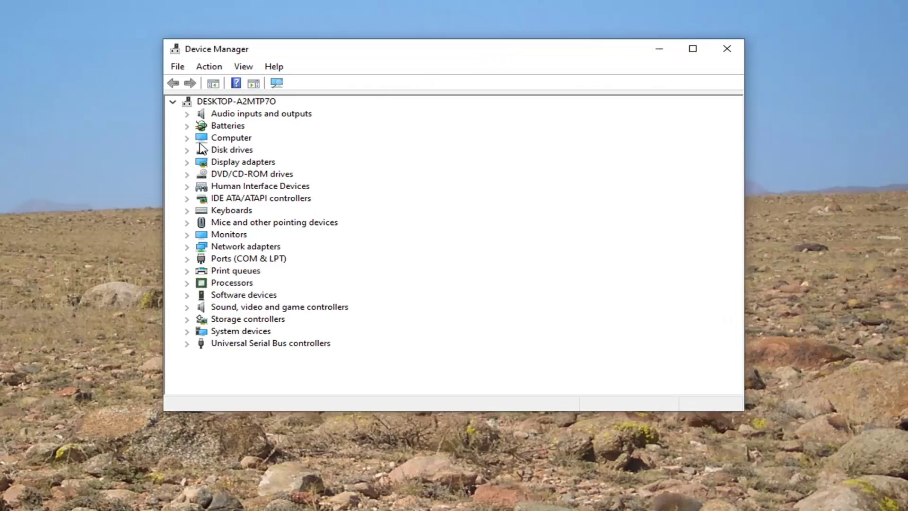
double_click(236, 247)
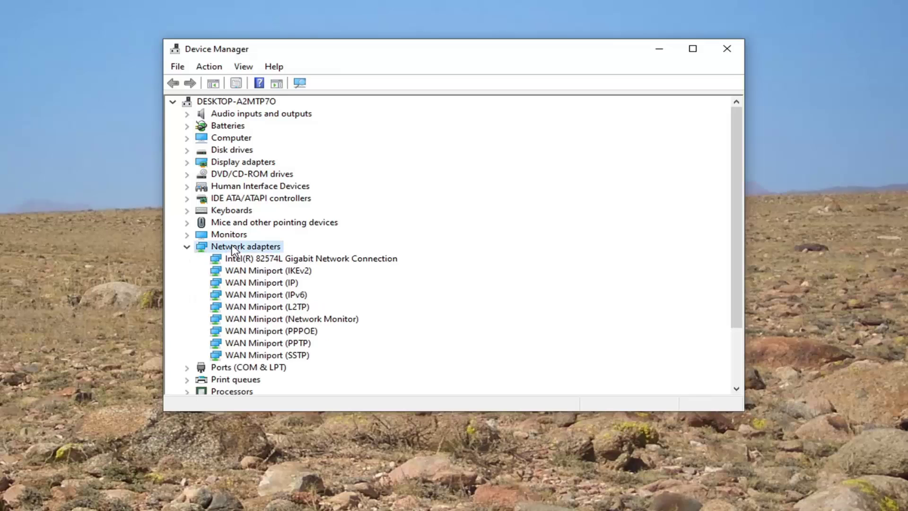
double_click(236, 247)
double_click(213, 247)
left_click(220, 260)
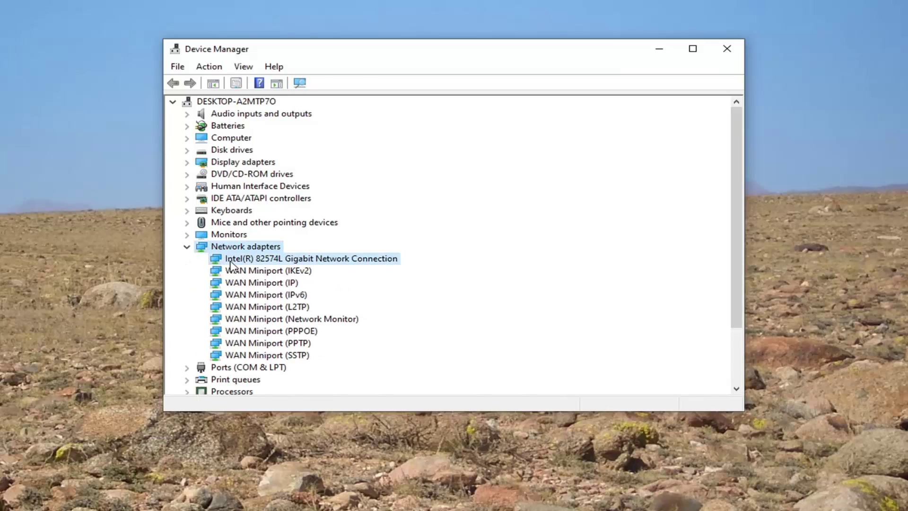
right_click(352, 261)
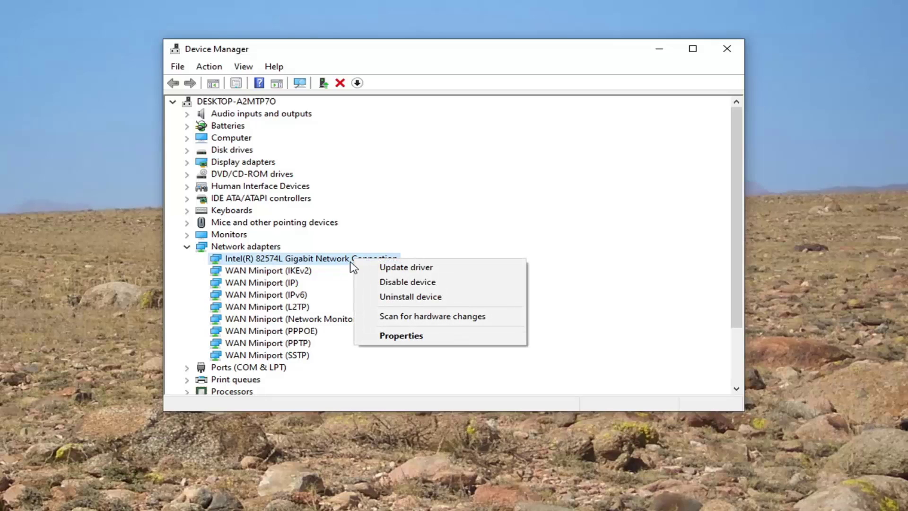
- Reinstall the Intel(R) 82574L driver by picking it from the list of available drivers
left_click(398, 267)
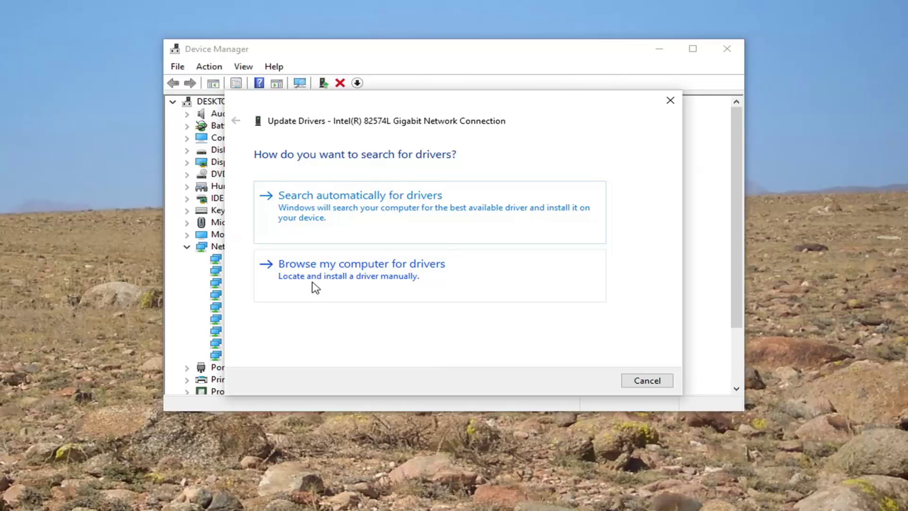
left_click(337, 282)
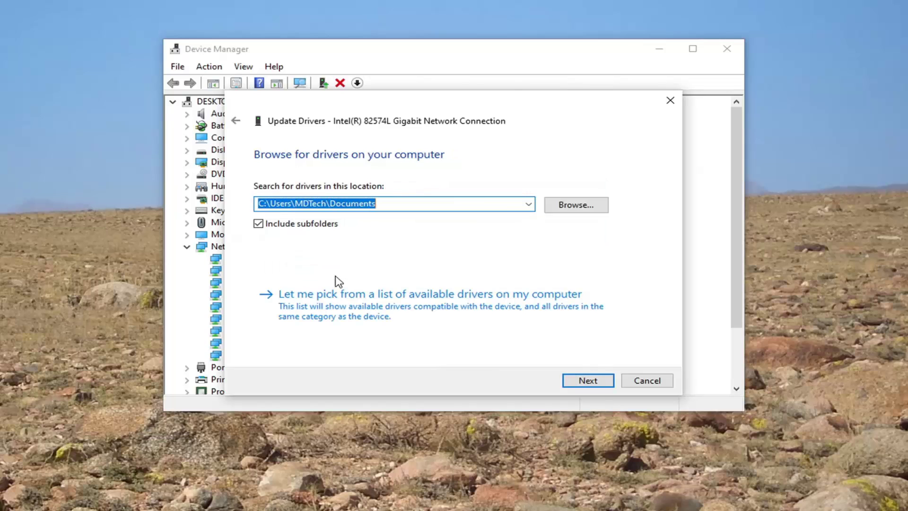
left_click(331, 313)
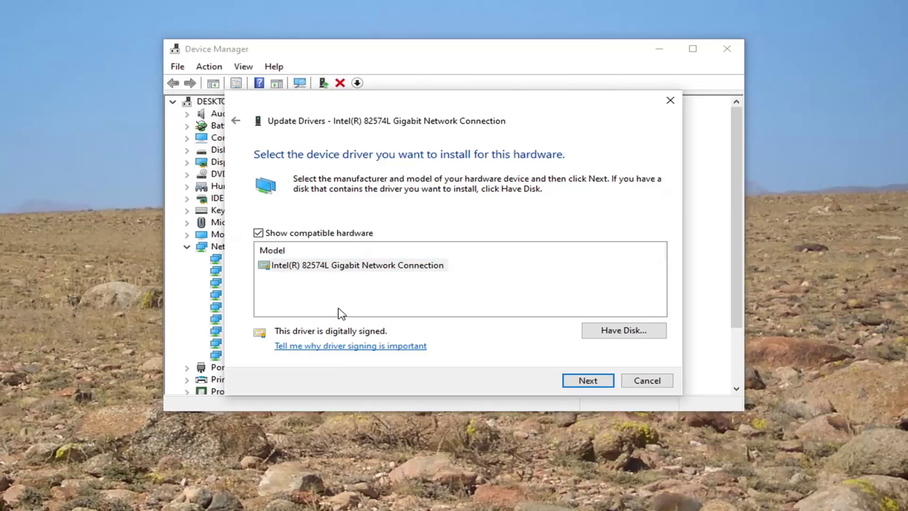
left_click(588, 381)
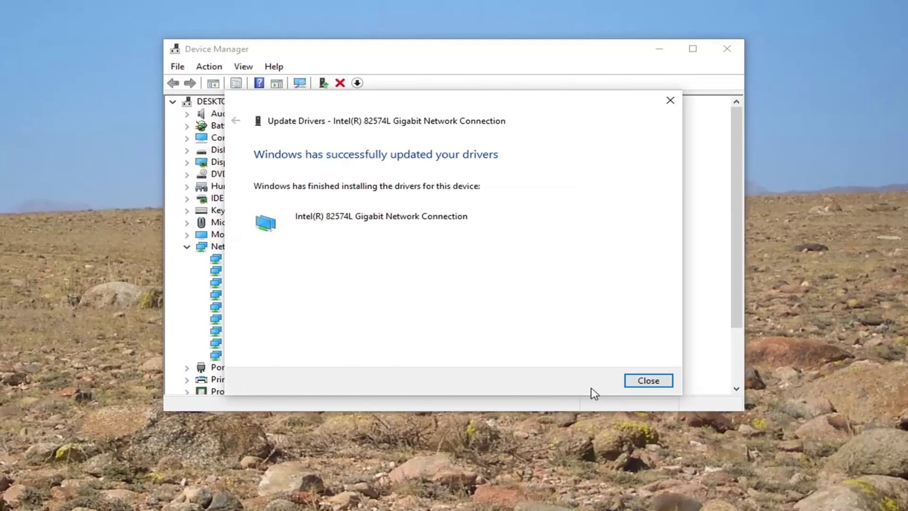
left_click(651, 382)
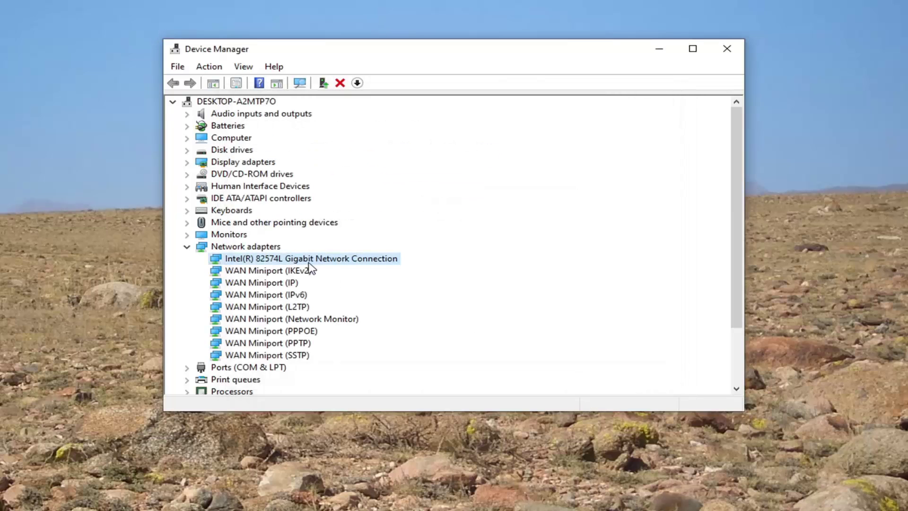
- Collapse the device tree and close Device Manager
left_click(187, 246)
left_click(173, 101)
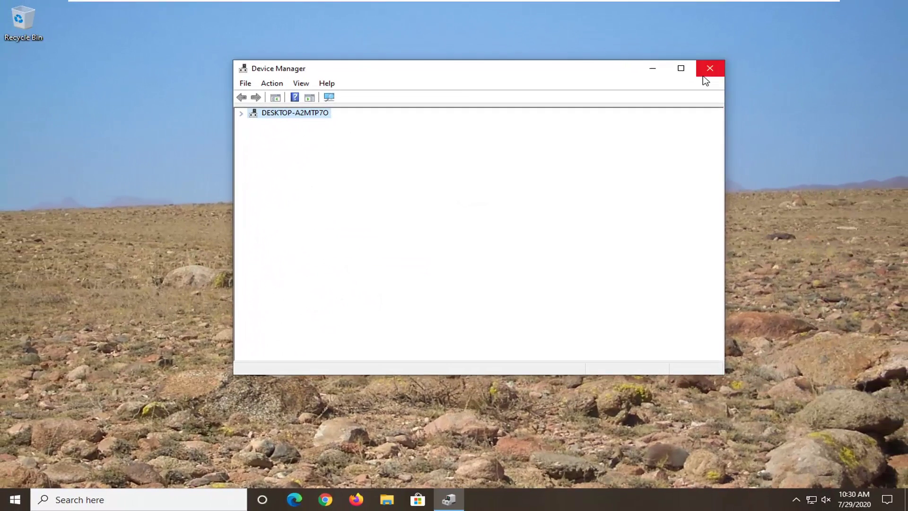
left_click(712, 65)
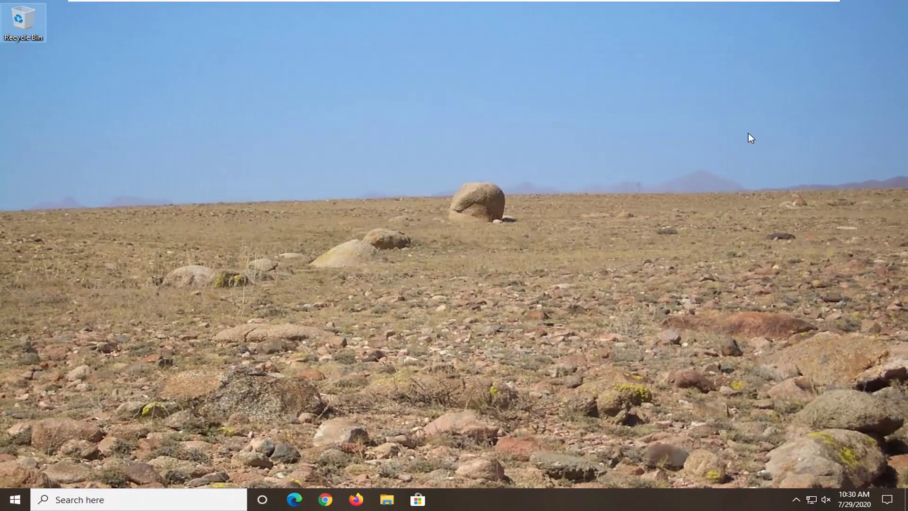